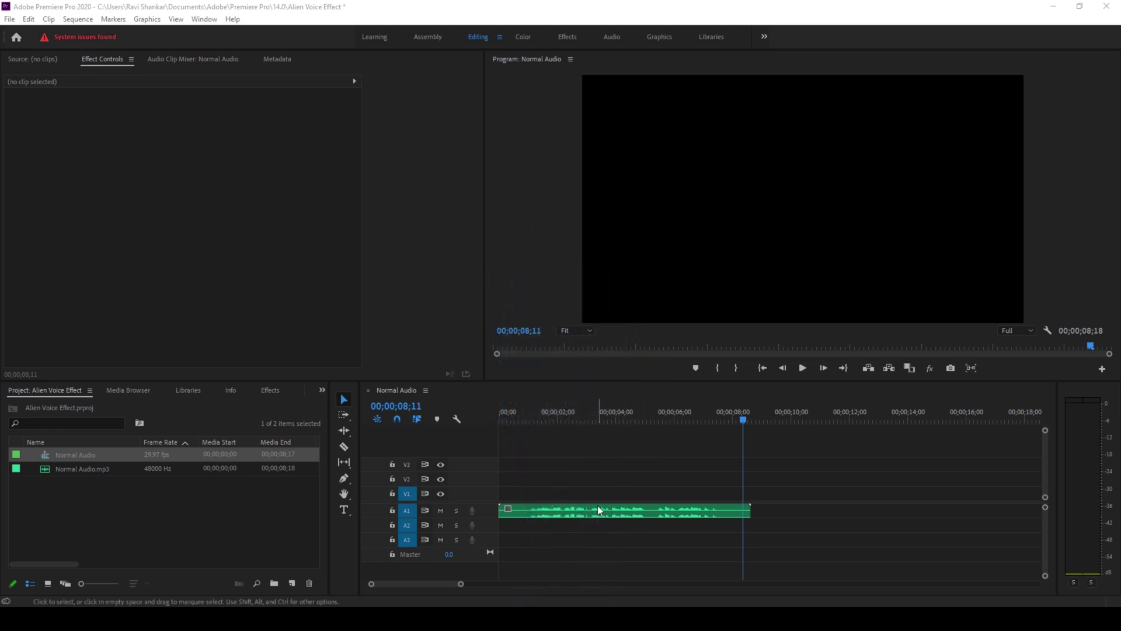
Enlarge the audio clip on the timeline and play the original audio from the start
left_click_drag(461, 584, 459, 584)
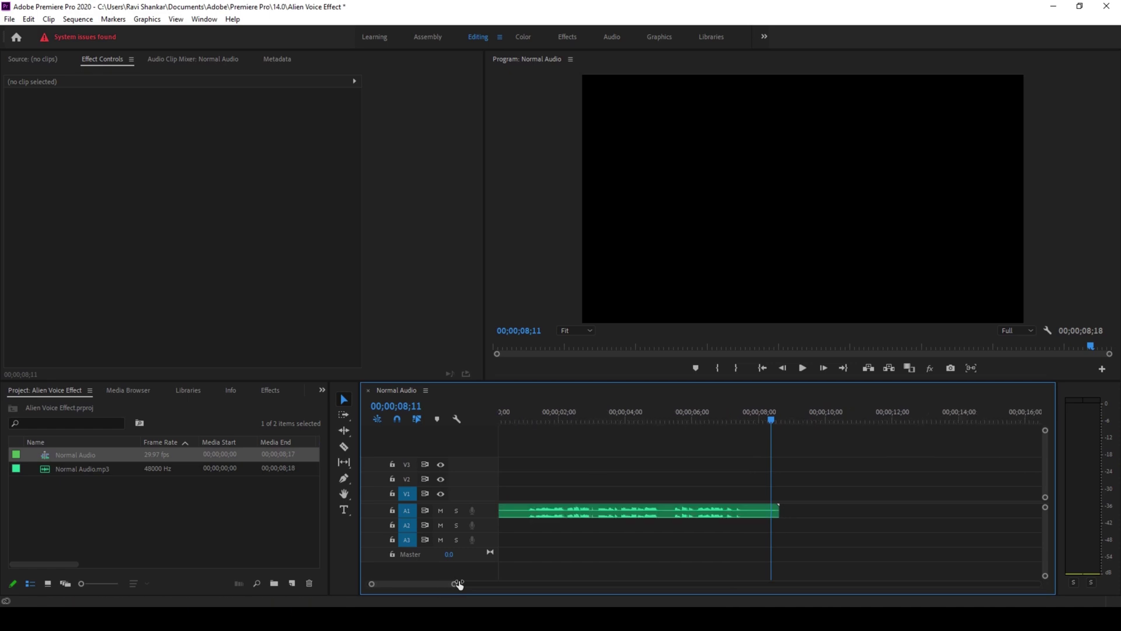
key("Home")
key("space")
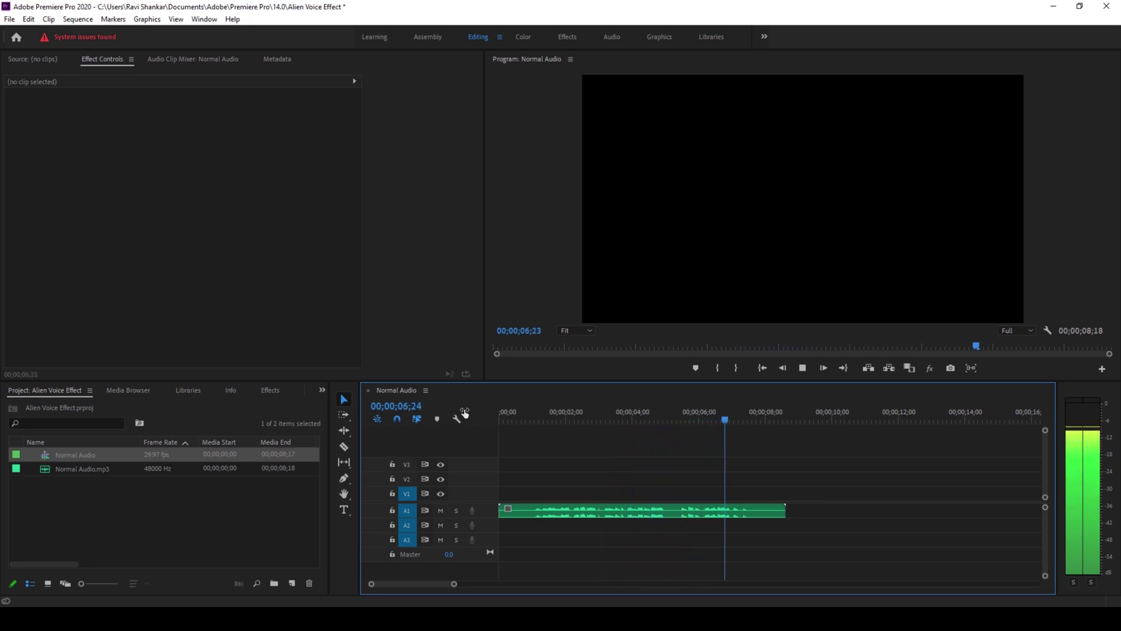
key("space")
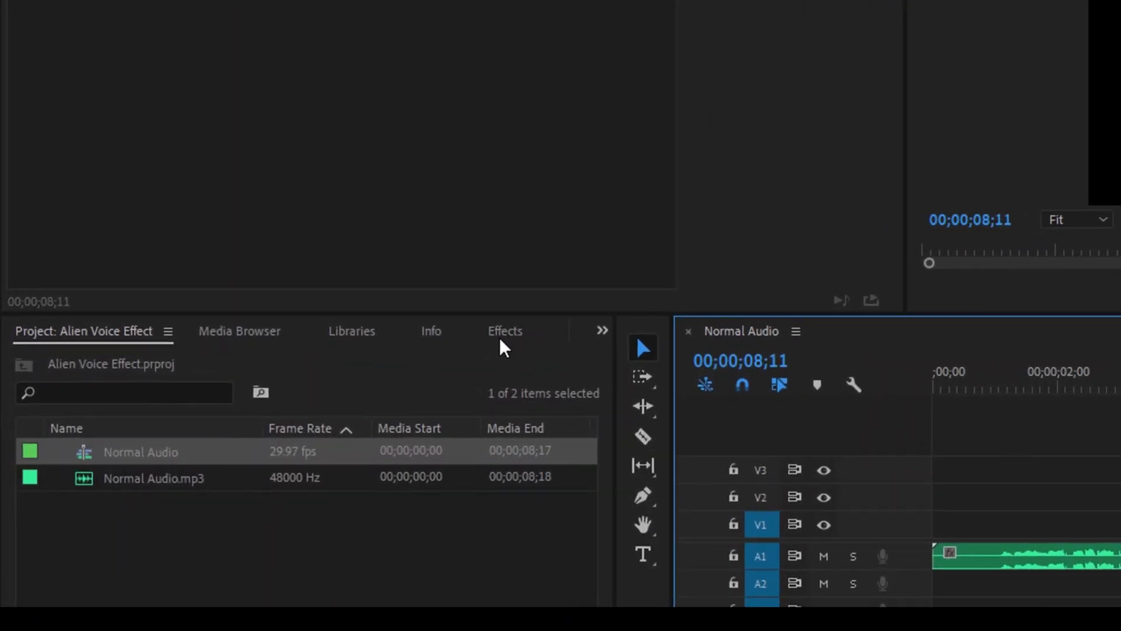
Search the Effects panel for 'flanger' and drag the Flanger effect onto the Normal Audio clip
left_click(501, 339)
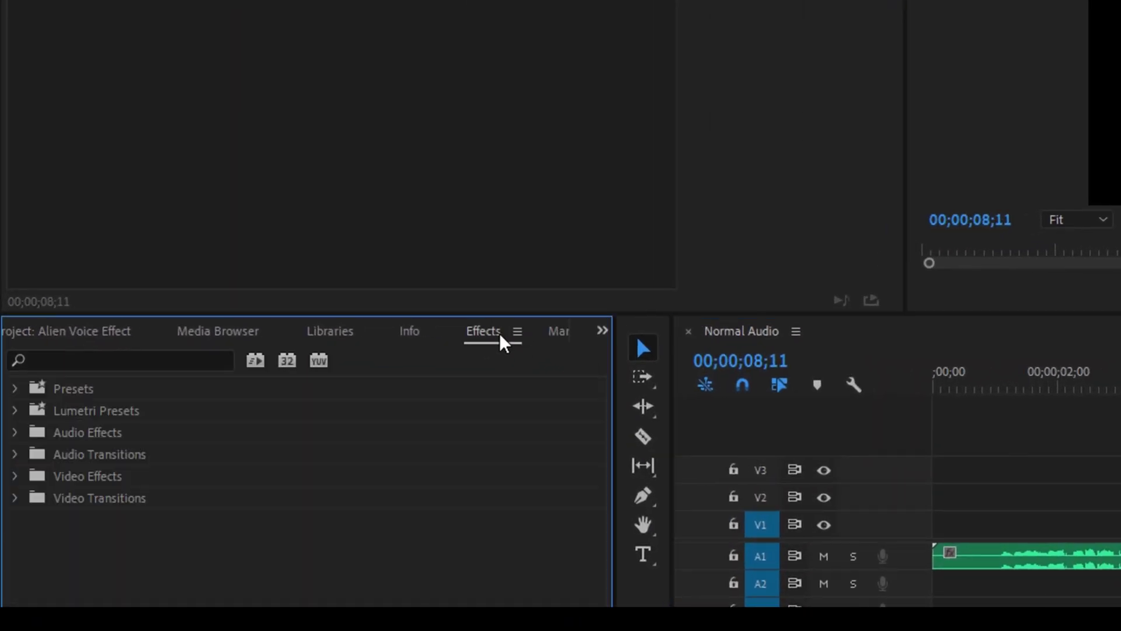
left_click(195, 362)
type("flanger")
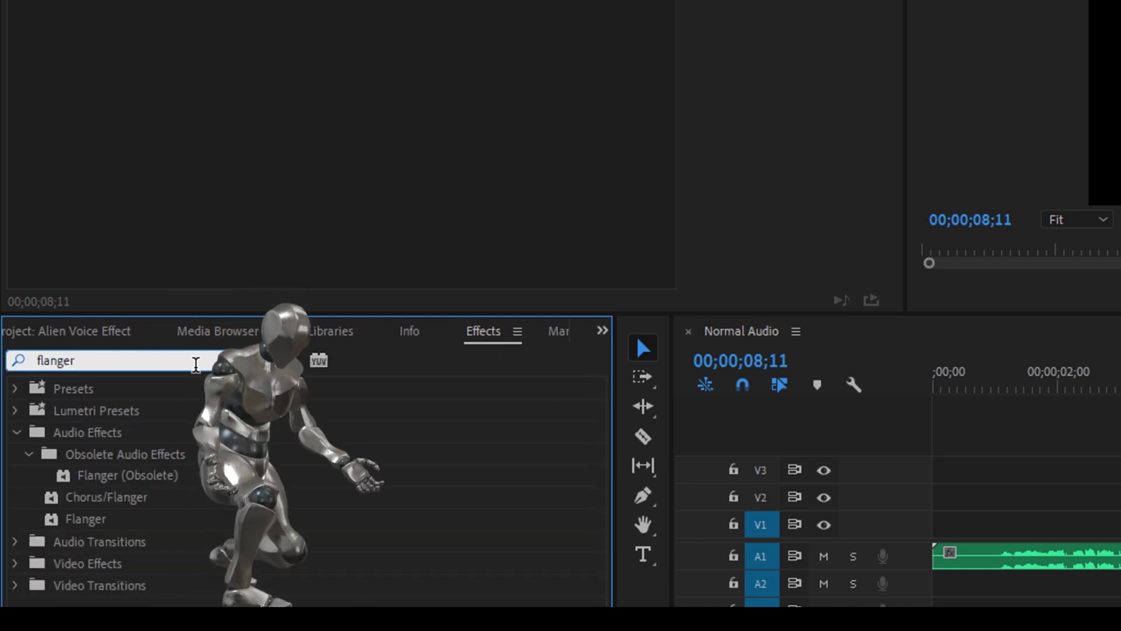
left_click(82, 524)
left_click_drag(82, 525, 997, 548)
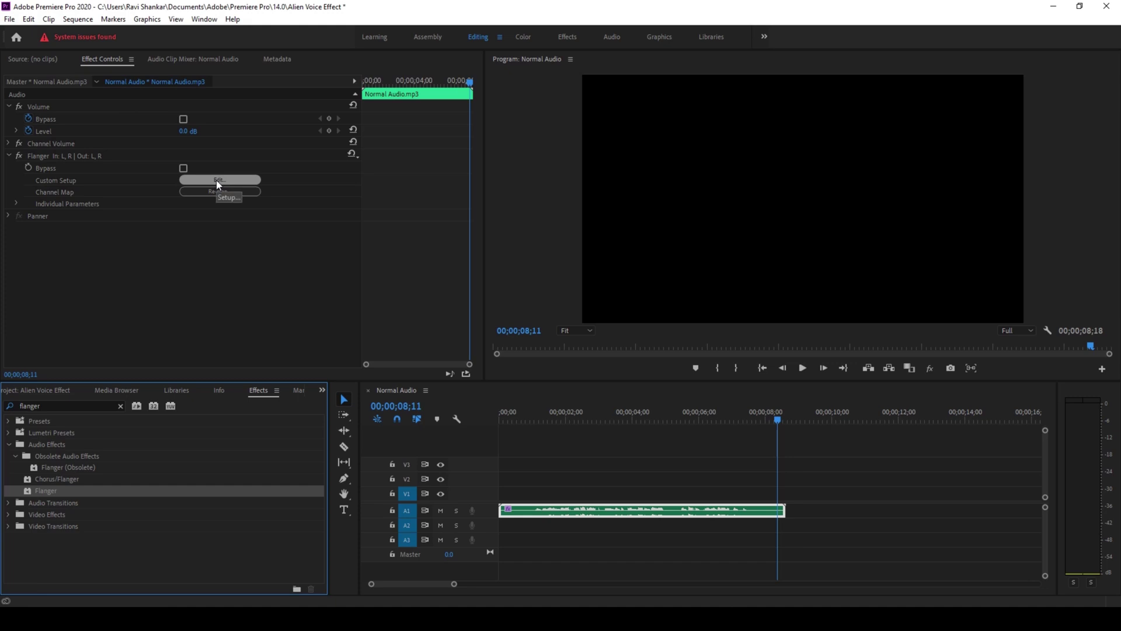
Open the Flanger's Clip Fx Editor via Custom Setup and keep the (Default) preset
left_click(219, 180)
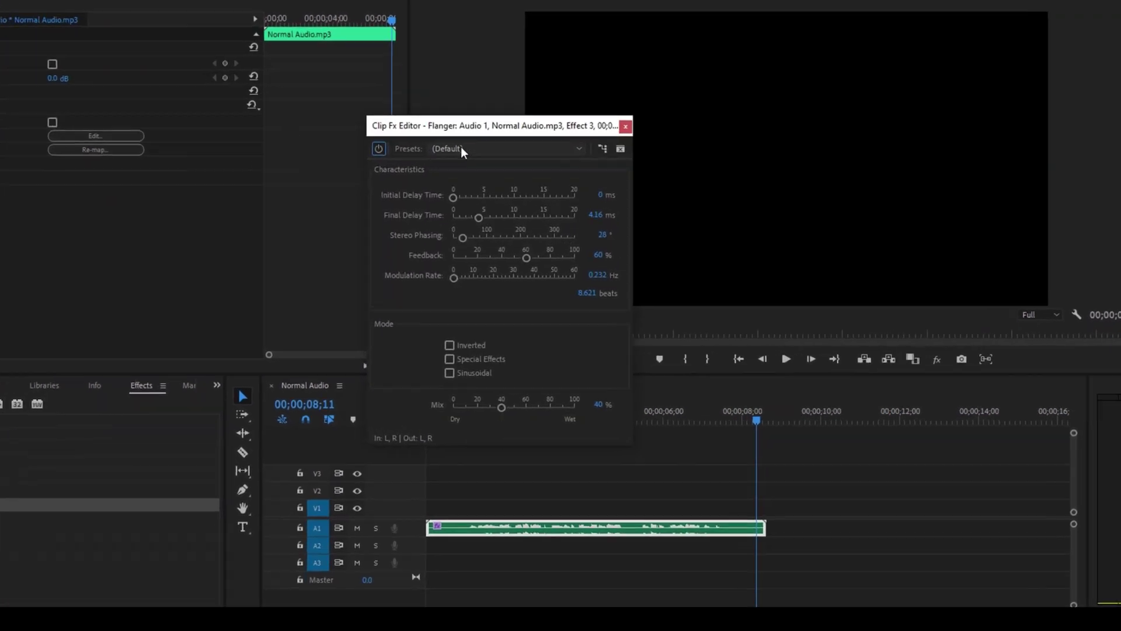
left_click(461, 150)
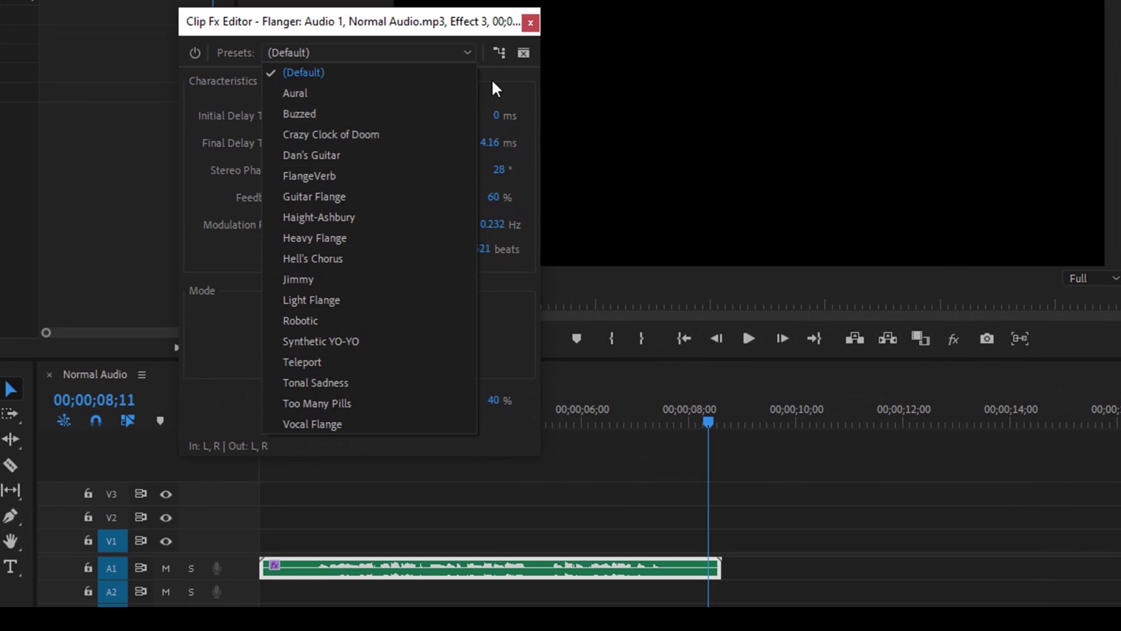
left_click(492, 78)
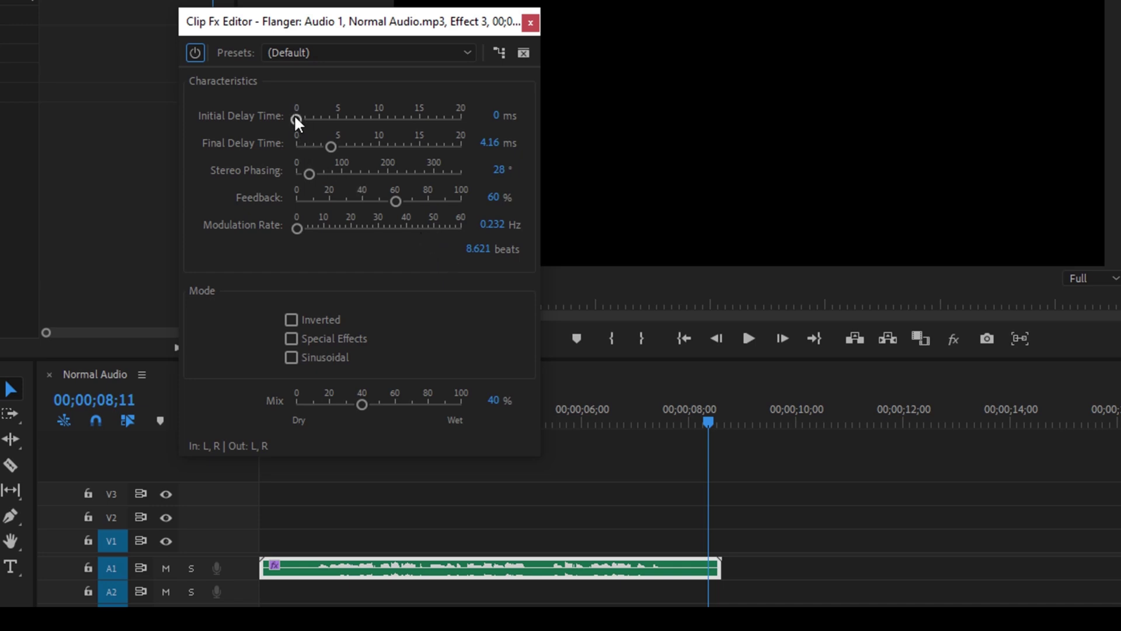
Set 9.89 ms initial delay, 4.5 ms final delay, 193.68° phasing, 11.141 Hz modulation, 86% mix, then play
left_click_drag(295, 116, 376, 117)
left_click_drag(331, 142, 336, 142)
left_click_drag(307, 175, 384, 175)
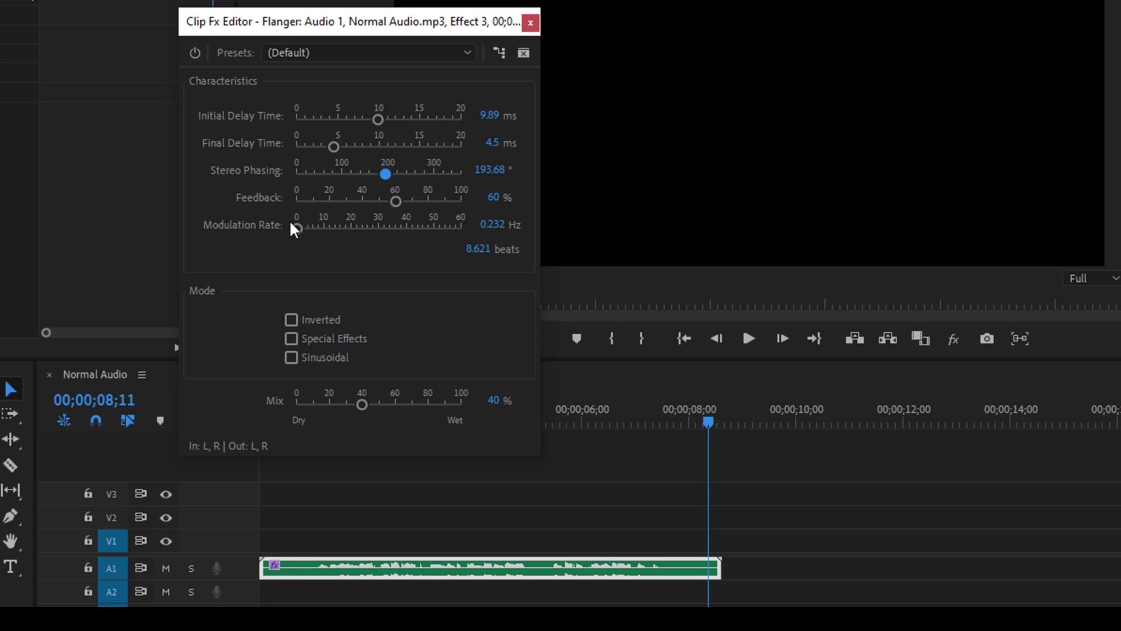
left_click_drag(297, 227, 327, 226)
left_click_drag(361, 402, 437, 396)
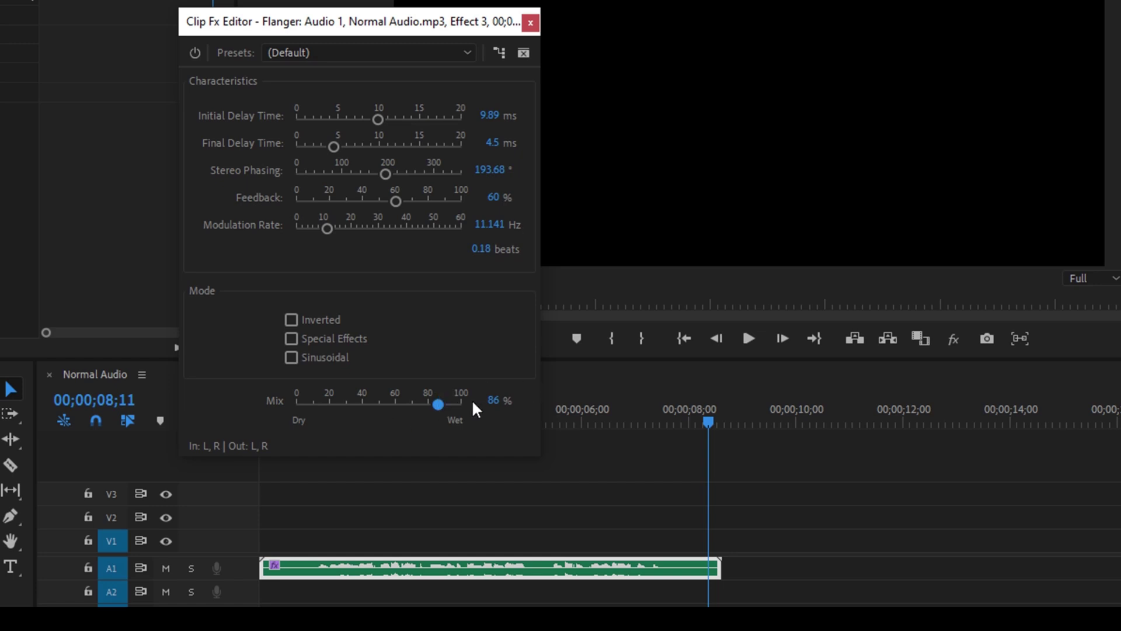
key("space")
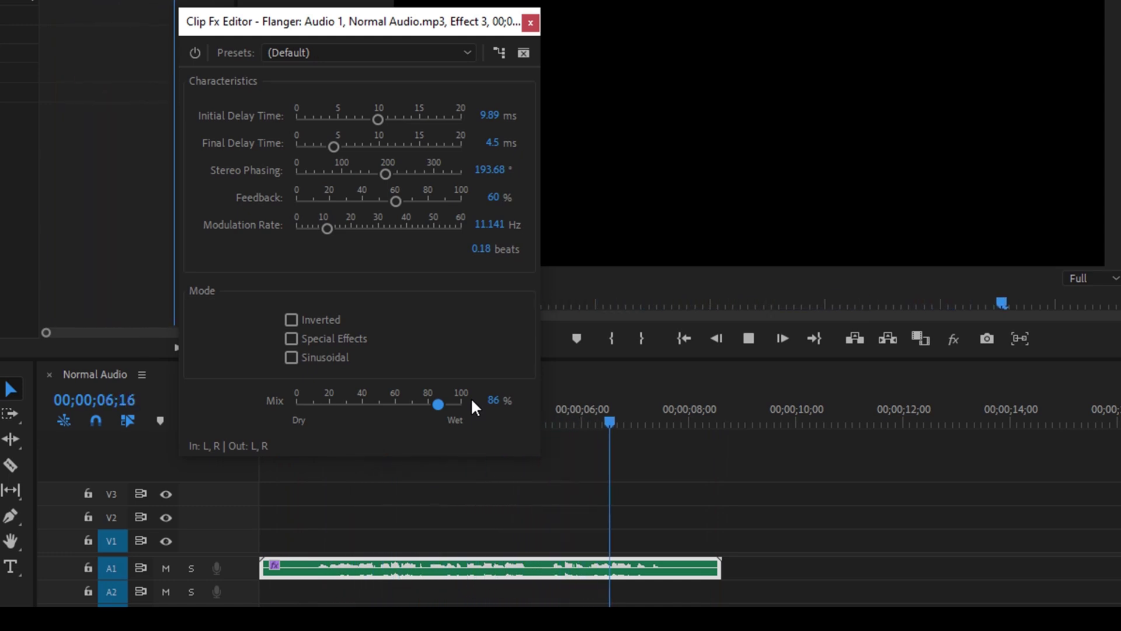
key("space")
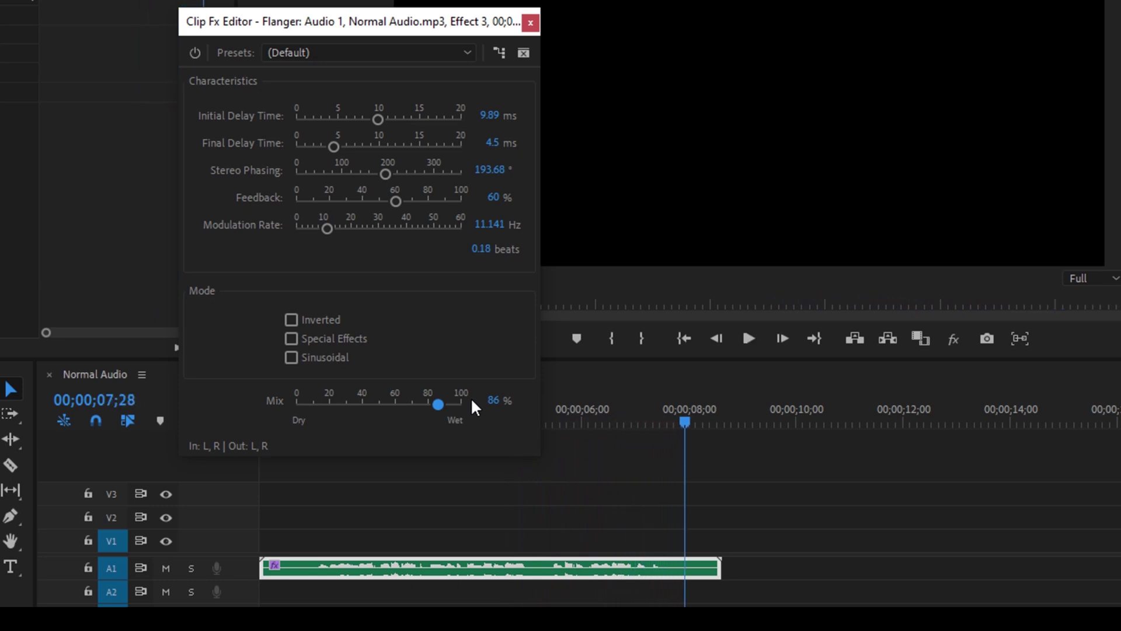
left_click_drag(558, 403, 322, 416)
key("space")
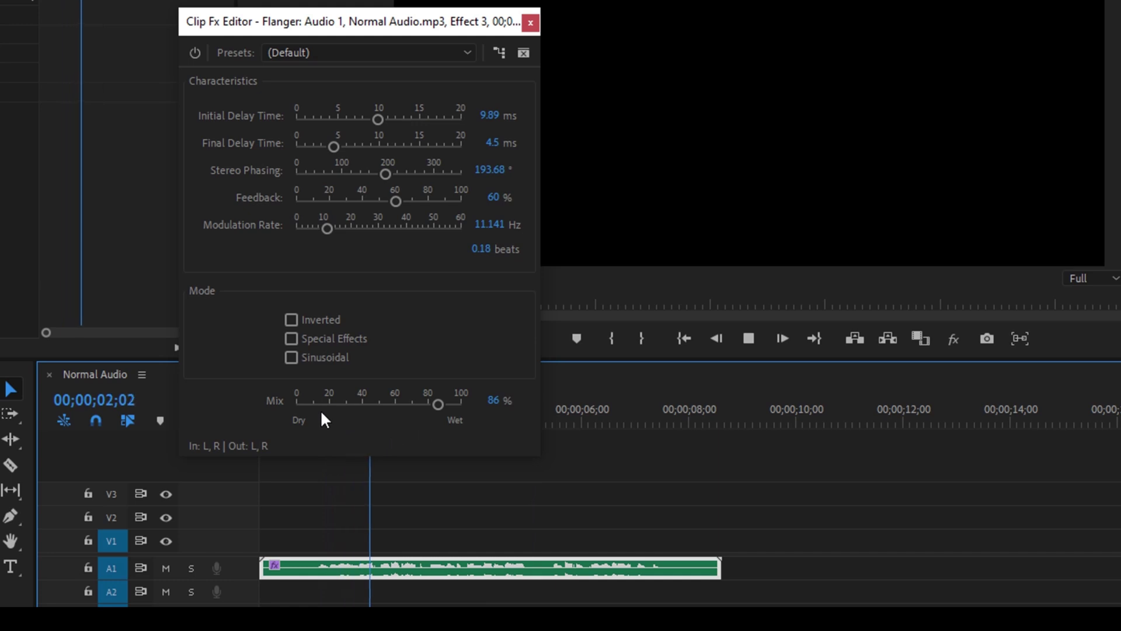
key("space")
left_click_drag(292, 34, 292, 0)
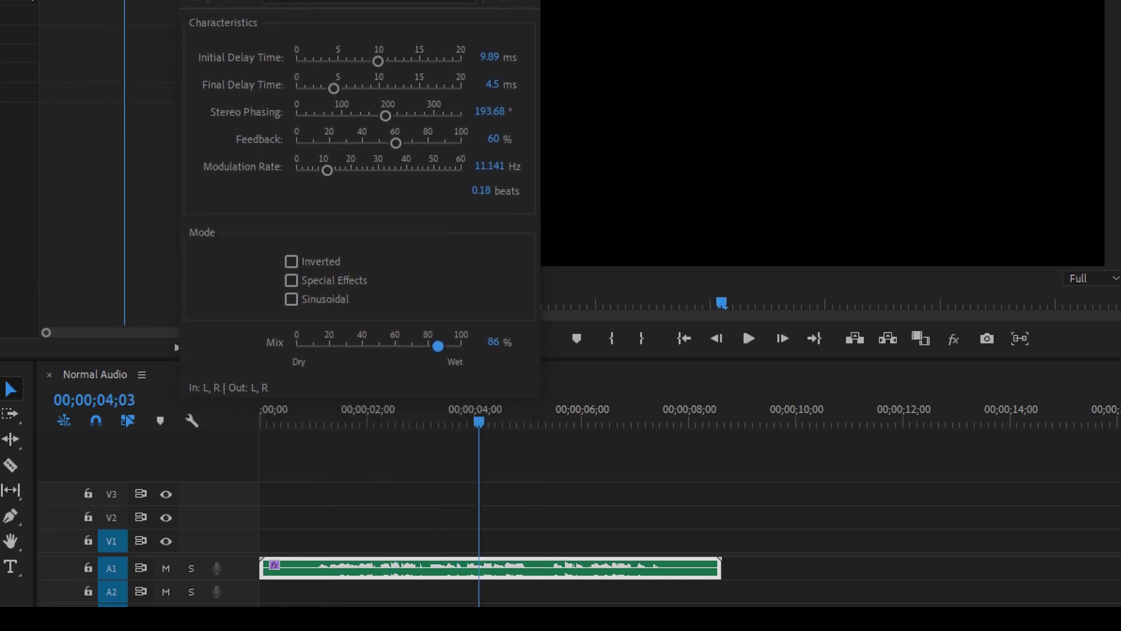
left_click_drag(341, 413, 315, 412)
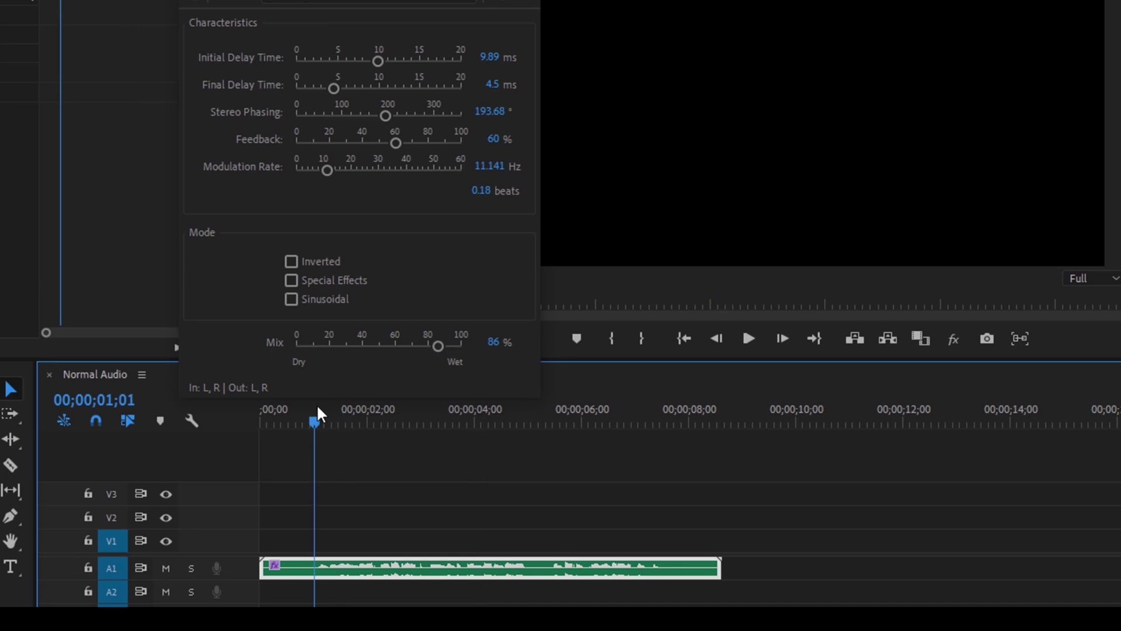
key("space")
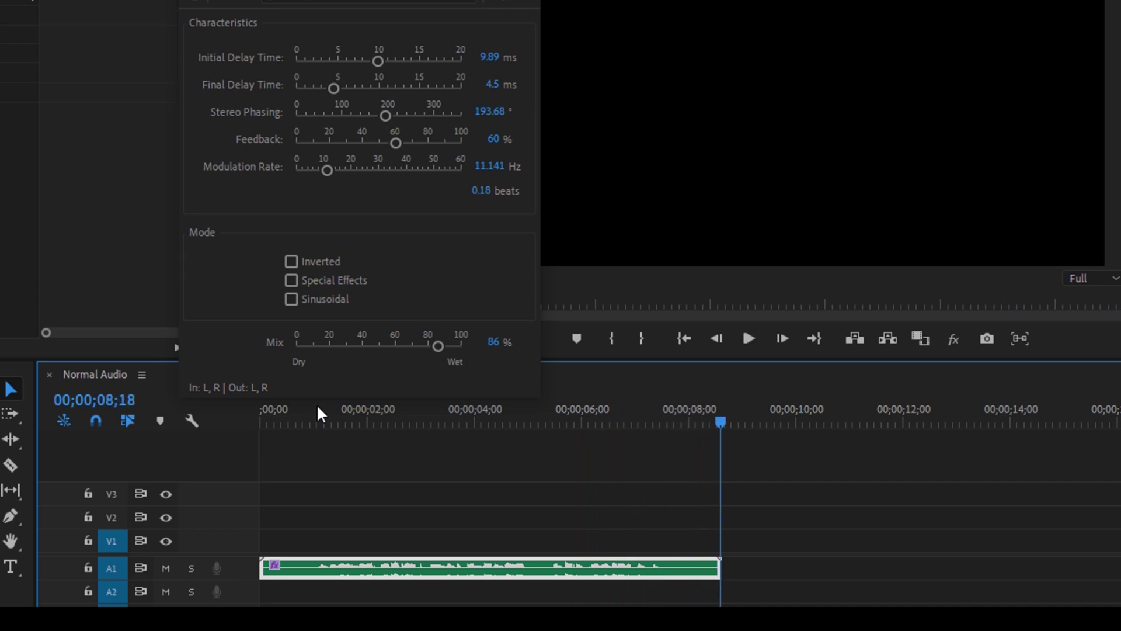
Enable the Flanger's Special Effects mode and preview the audio from the clip start
left_click(291, 280)
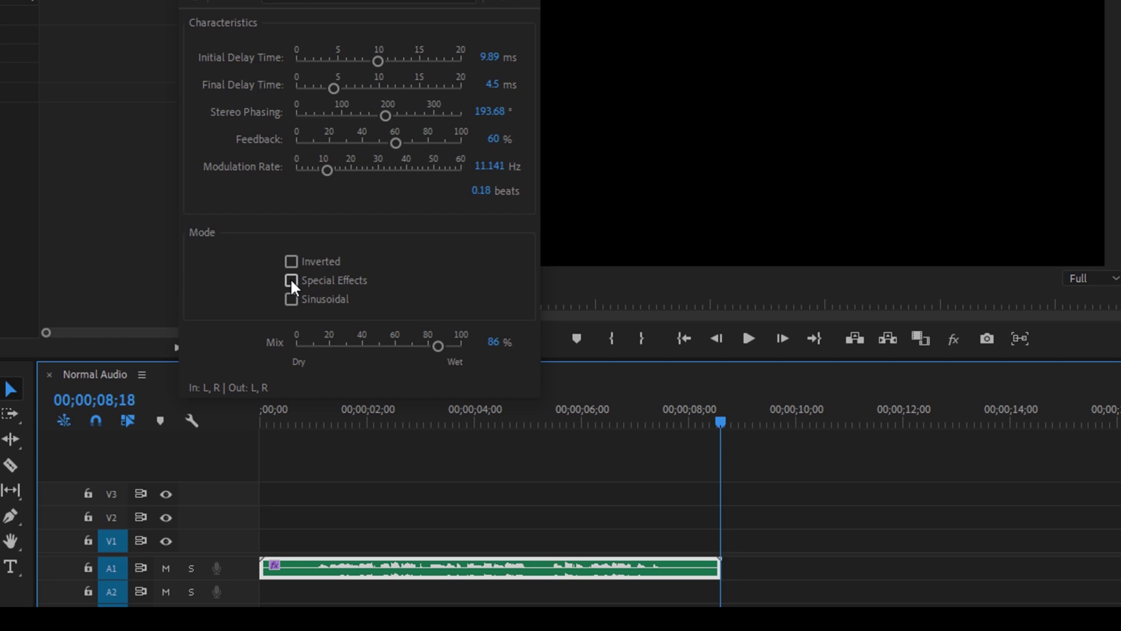
left_click(281, 422)
key("space")
Replay the final alien-sounding voice from the clip start, then stop
left_click(276, 413)
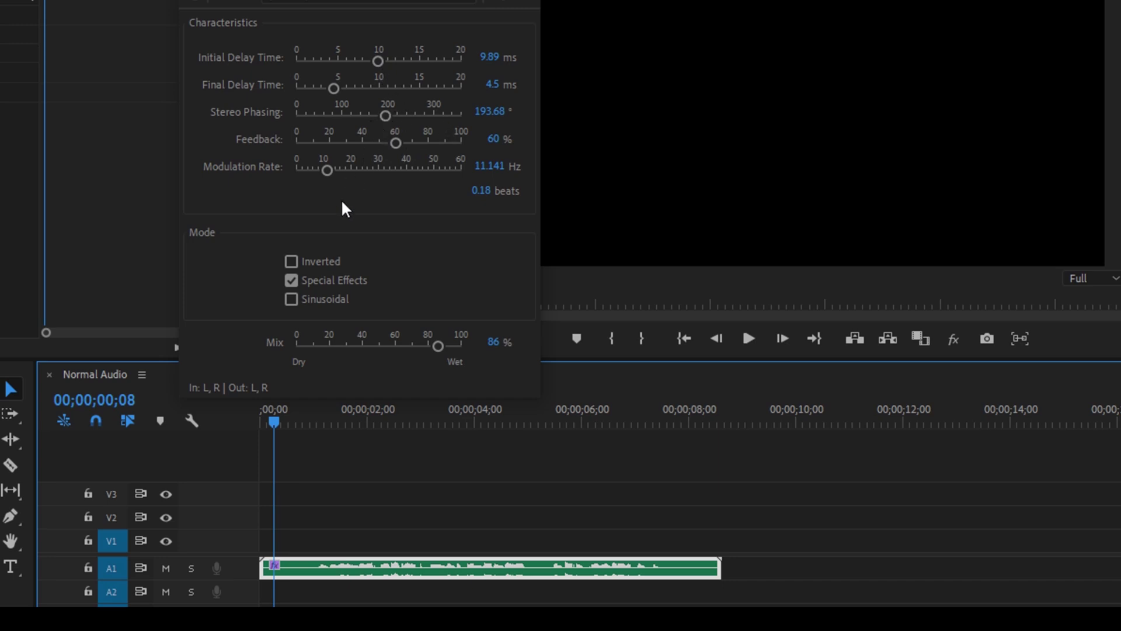
key("space")
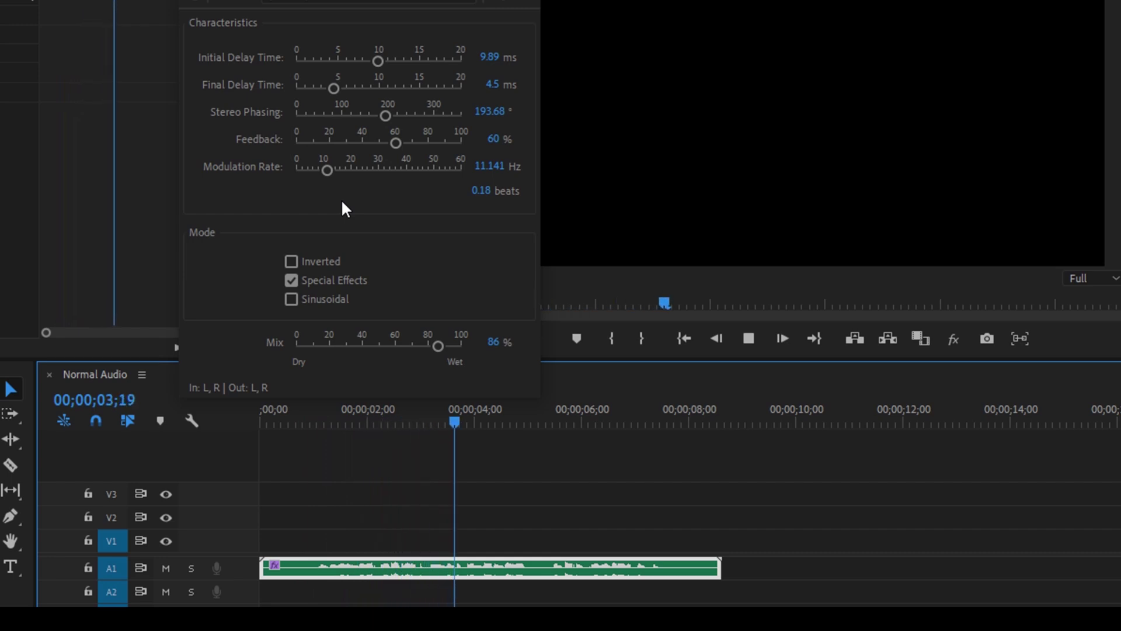
key("space")
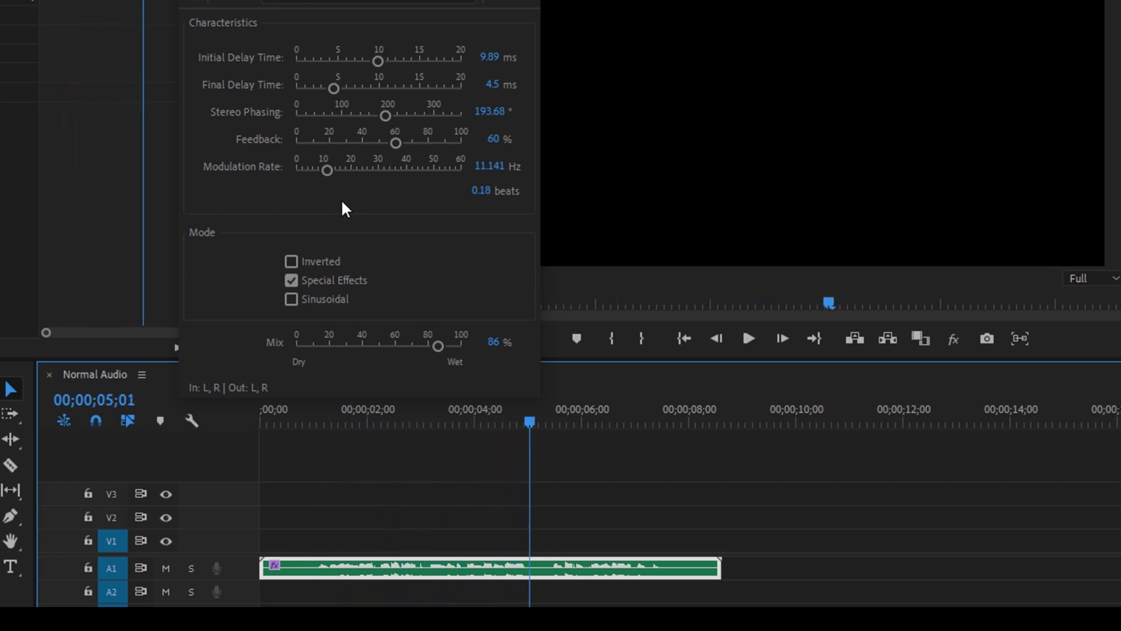